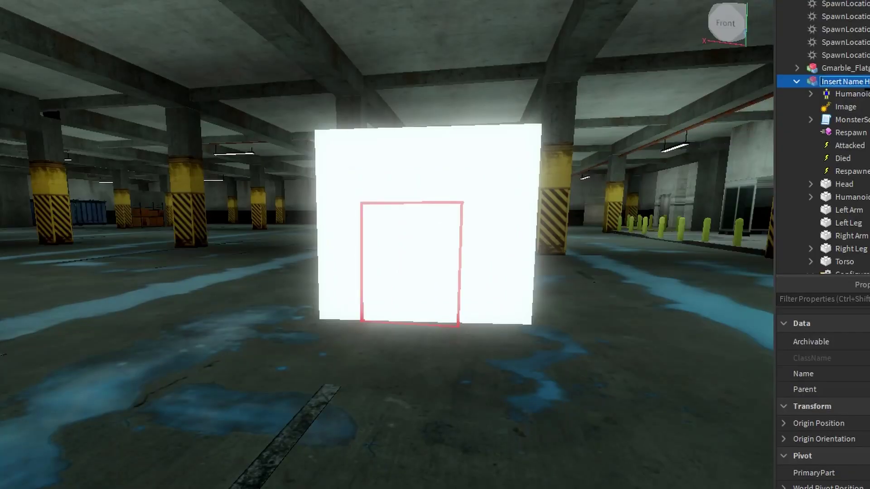
- Rename the "Insert Name Here" model as "(UPDATE V1.2) Customizable Nextbot!"
left_click(725, 140)
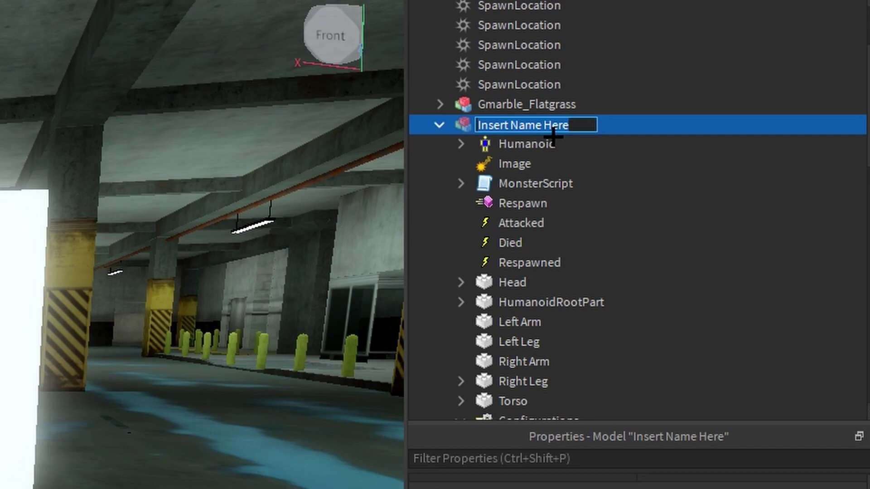
type("(UPDATE V1.1) Customizable Nextbot!")
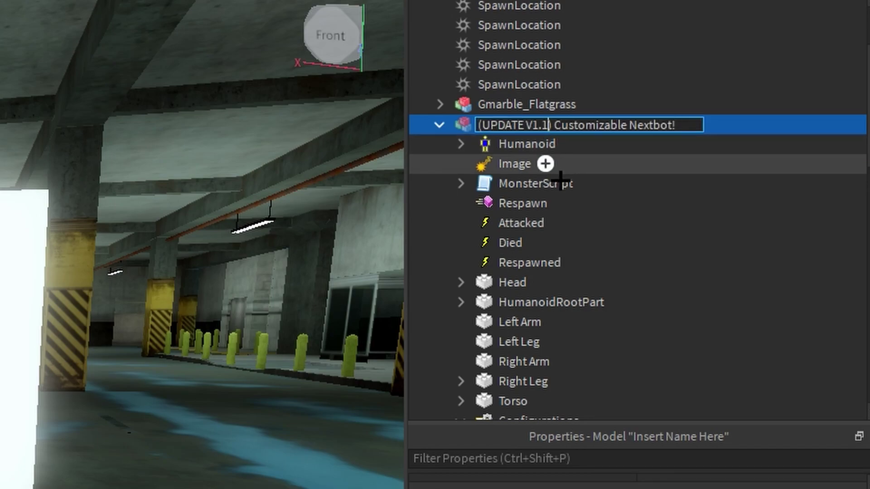
key("BackSpace")
key("BackSpace")
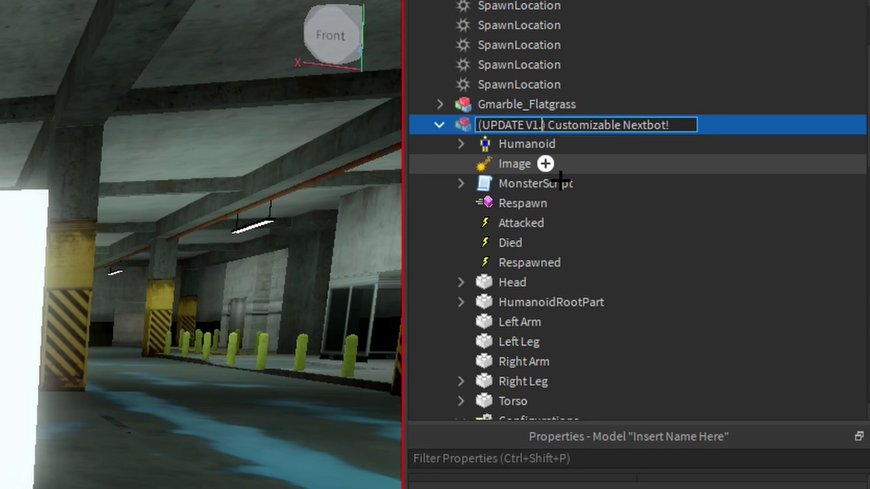
type("2")
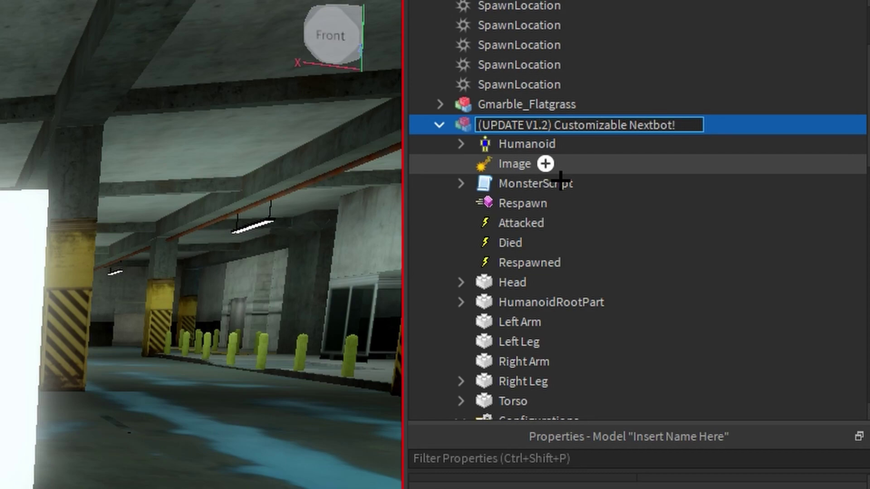
type(")")
key("Return")
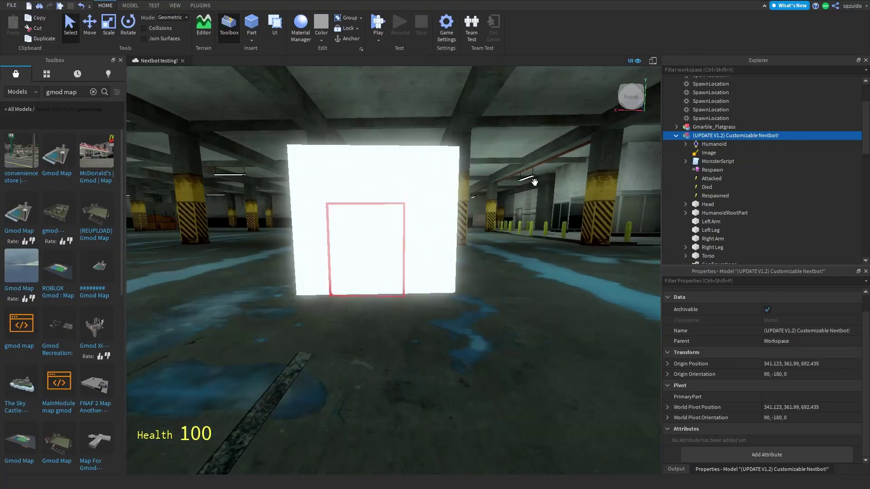
key("s")
key("d")
right_click_drag(542, 160, 543, 160)
key("w")
scroll(766, 149, "down", 3)
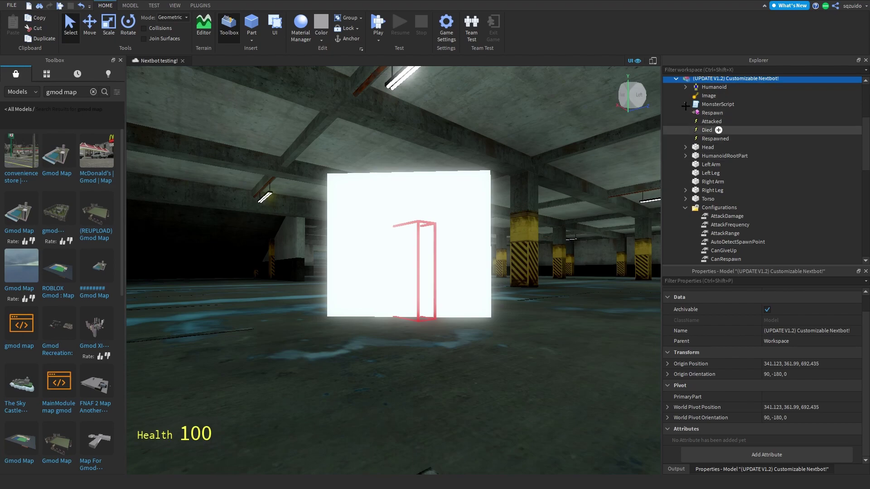
right_click_drag(404, 118, 432, 124)
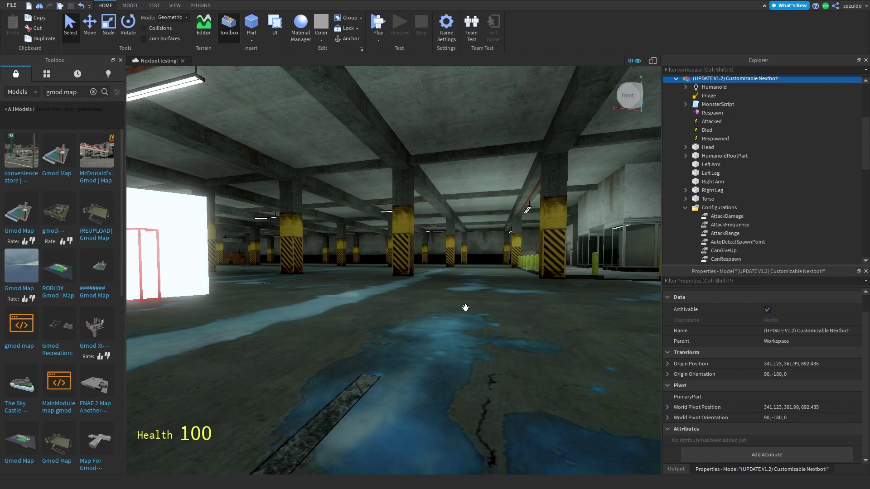
- Check the workspace gravity in the World section of the game settings and close the settings without saving
left_click(446, 27)
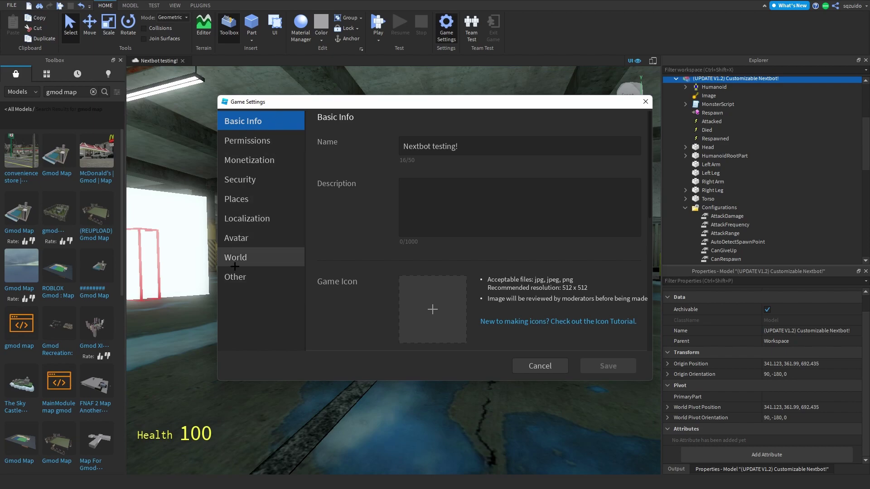
left_click(235, 264)
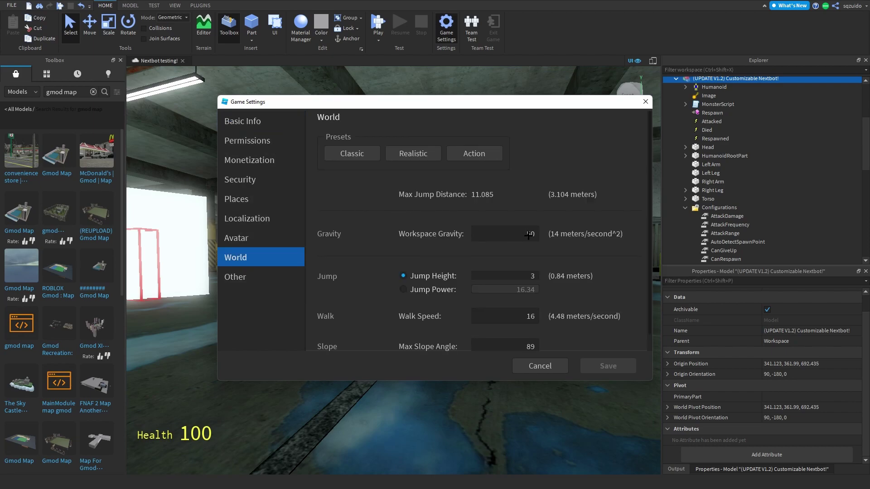
left_click(528, 238)
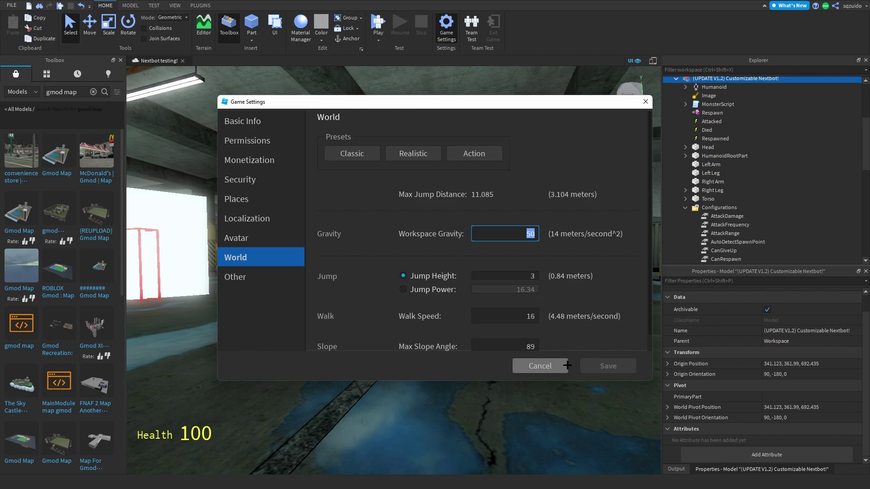
left_click(567, 365)
- Review the nextbot Humanoid's properties, including its health, walk speed and jump settings
left_click(709, 87)
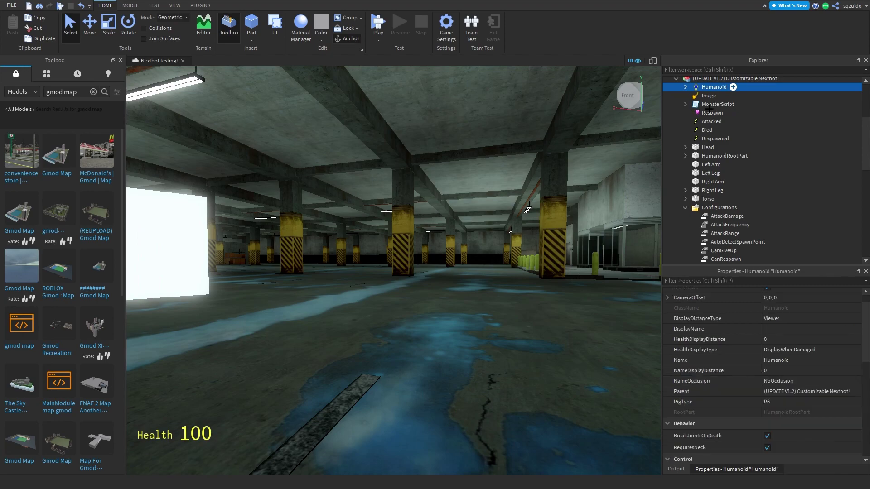
scroll(770, 321, "down", 5)
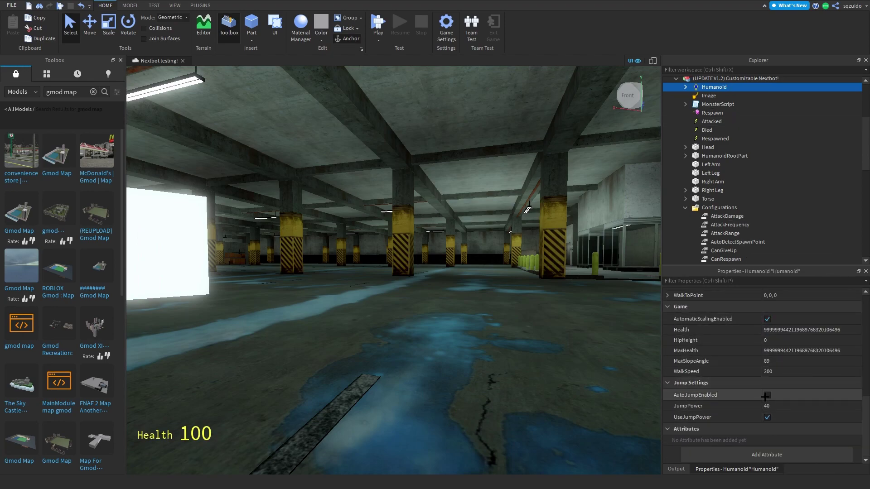
scroll(764, 398, "up", 3)
scroll(765, 397, "down", 3)
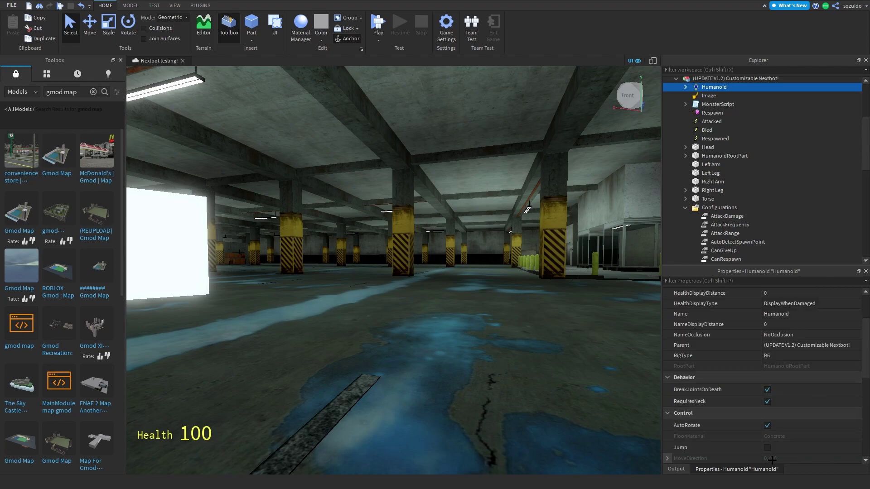
scroll(770, 447, "down", 3)
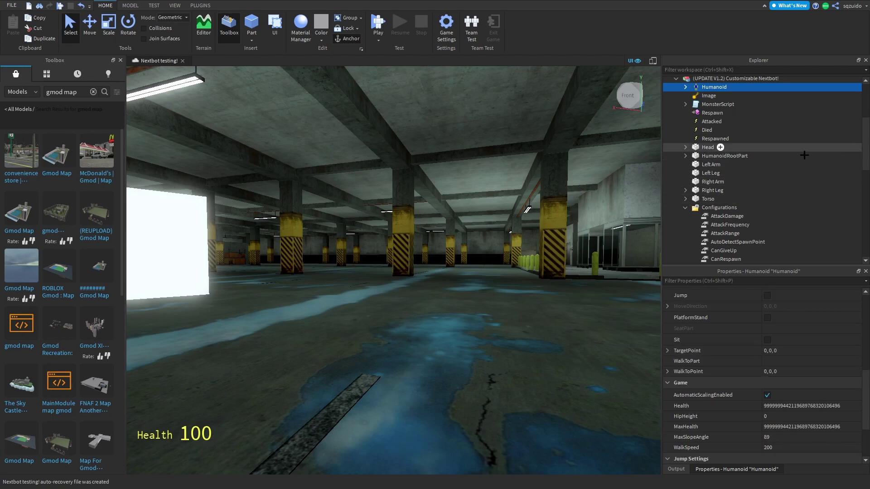
- Select the nextbot's seven body parts from Head to Torso and inspect their custom physical properties
left_click_drag(800, 151, 784, 205)
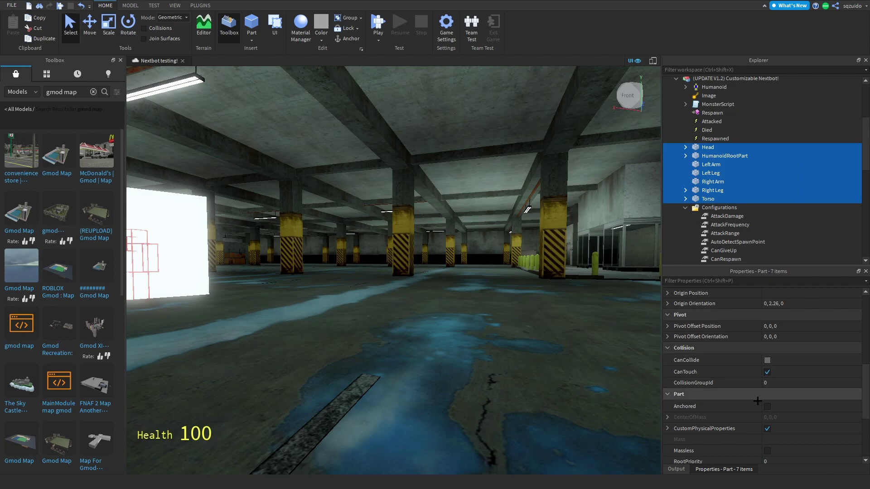
left_click(676, 434)
scroll(796, 450, "down", 3)
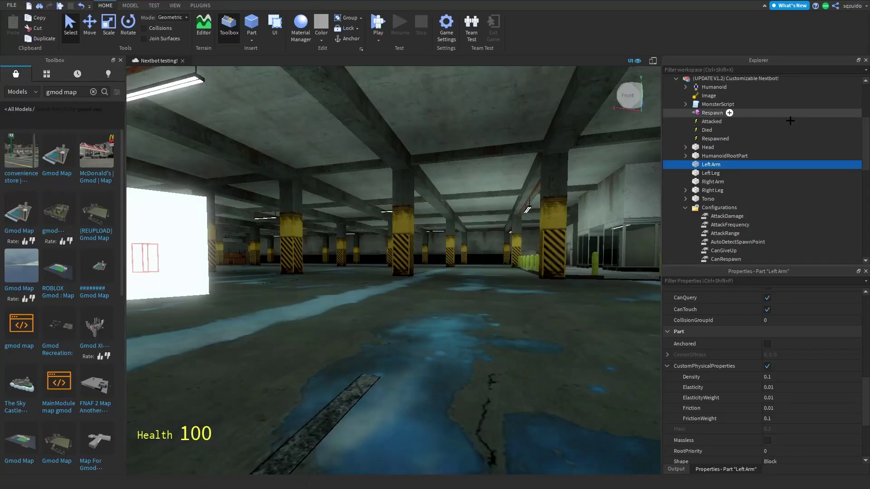
- Select the nextbot's Respawn, Attacked, Died and Respawned objects together, and view the appearance properties of its Image beam
left_click_drag(788, 116, 781, 139)
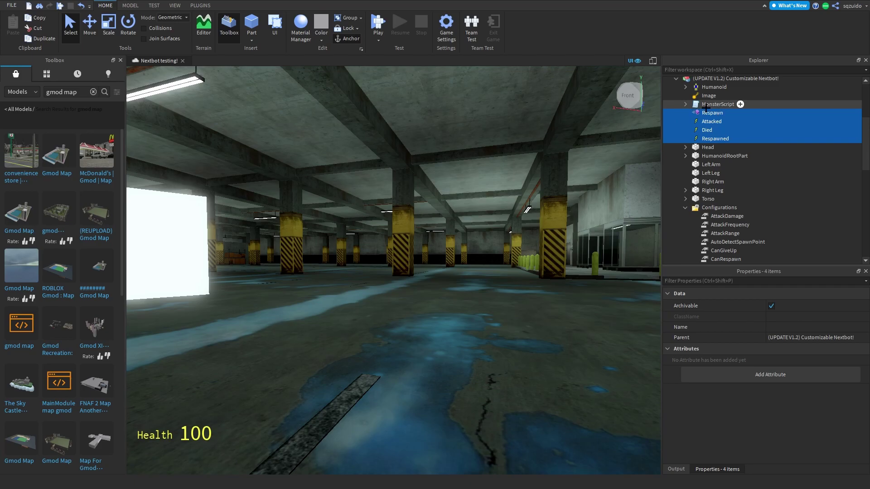
double_click(717, 104)
scroll(655, 152, "down", 10)
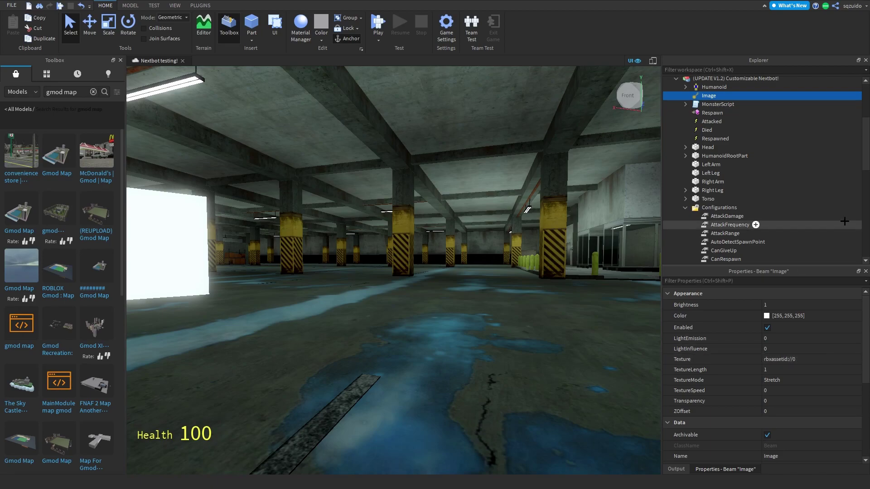
- Switch the Toolbox category to Images and bring up the Copy Asset ID option for the "gmod main maps" image
left_click(36, 87)
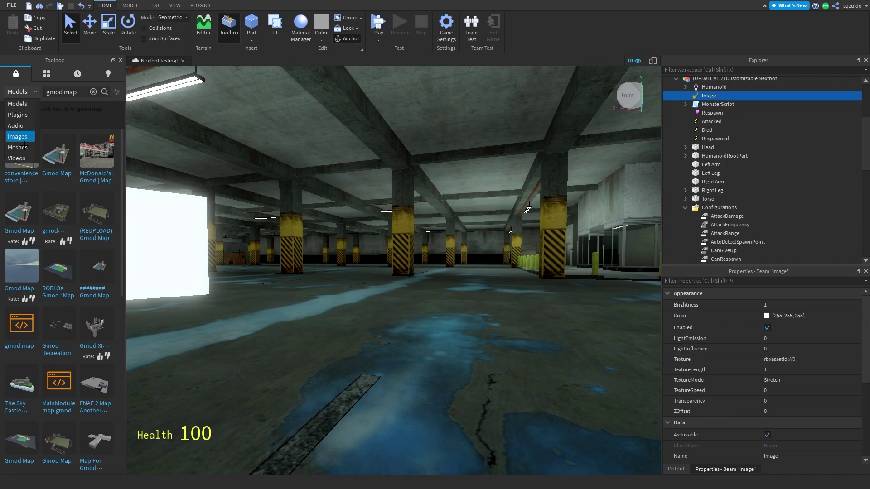
left_click(21, 144)
mouse_move(73, 140)
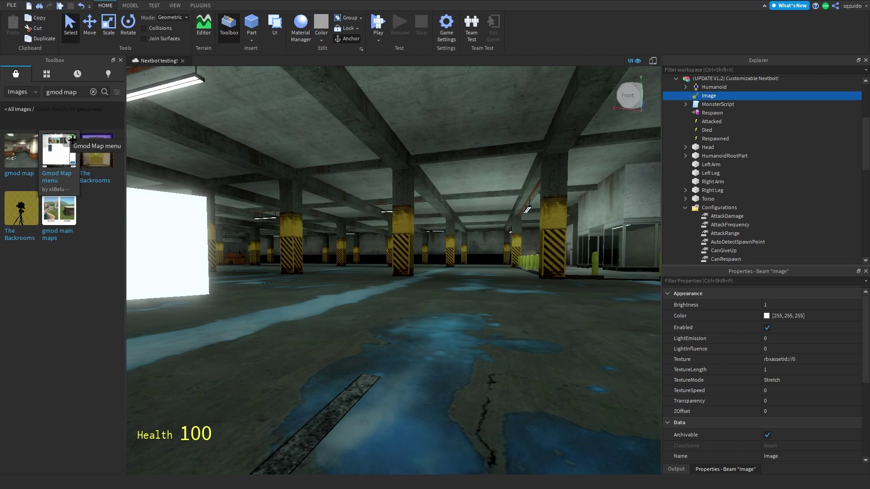
mouse_move(96, 169)
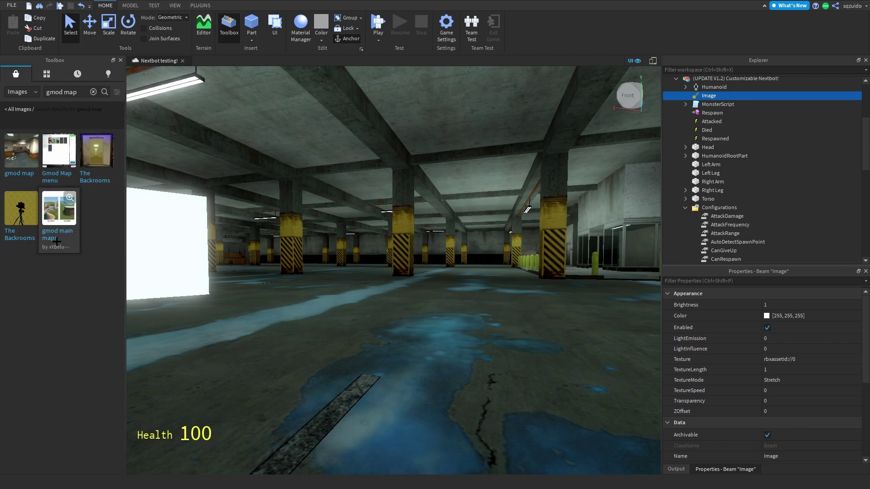
right_click(80, 230)
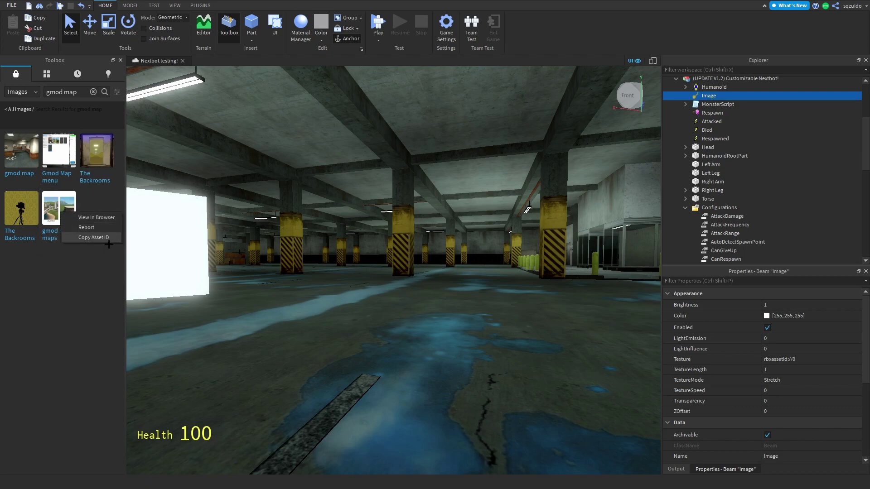
- Open the Image beam's Texture URL for editing and leave it without entering a new asset ID
left_click(797, 360)
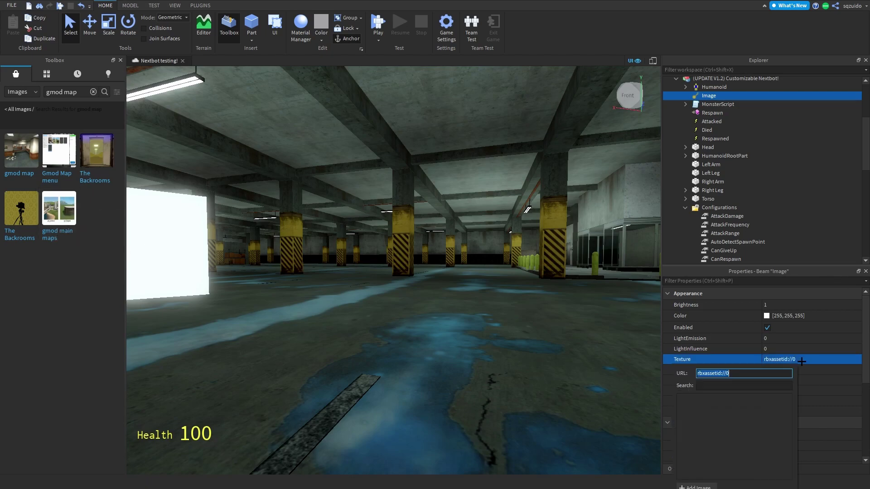
double_click(707, 375)
left_click(763, 131)
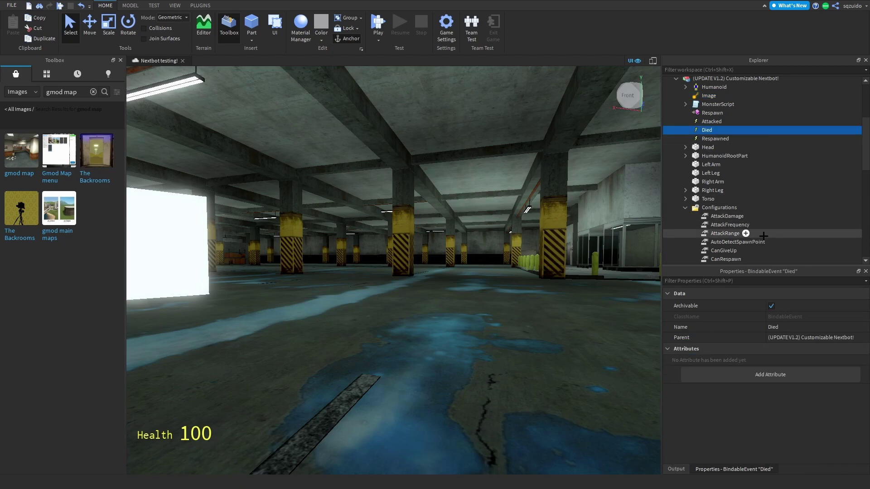
- Examine each value in the nextbot's Configurations folder, from AttackDamage through MaximumDetectionDistance to SpawnPoint
scroll(764, 236, "down", 2)
left_click(744, 168)
left_click(741, 160)
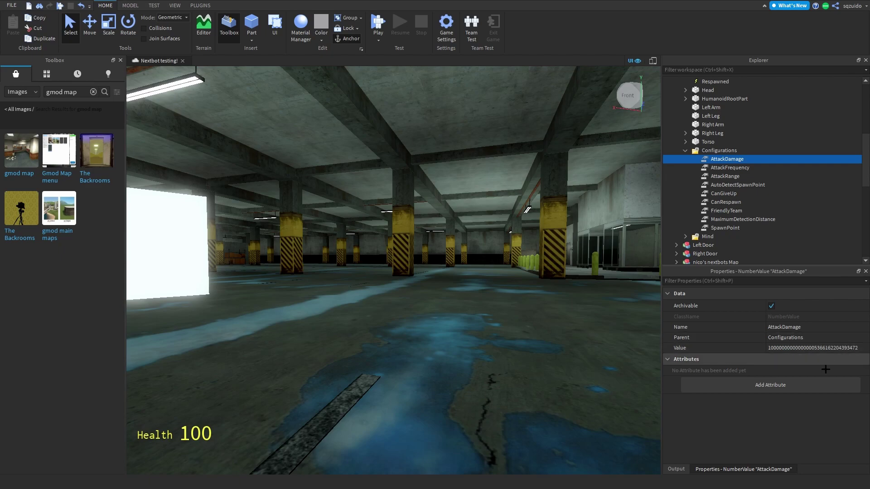
left_click(719, 176)
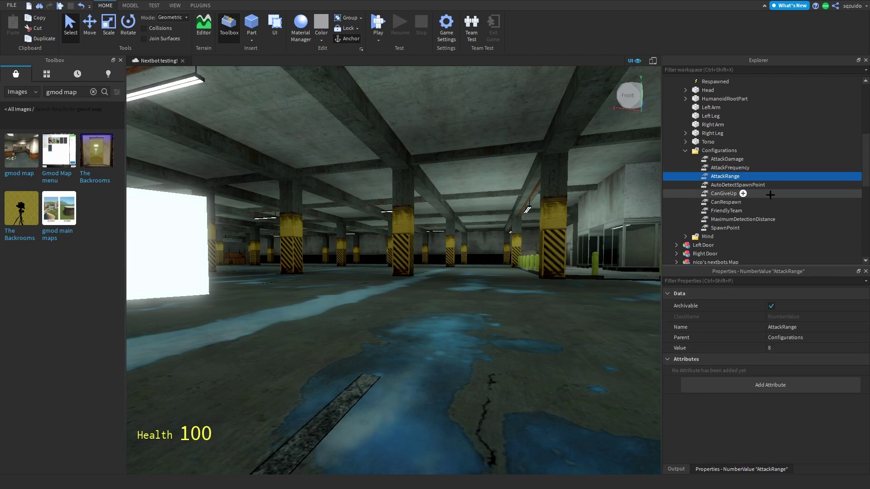
left_click(745, 190)
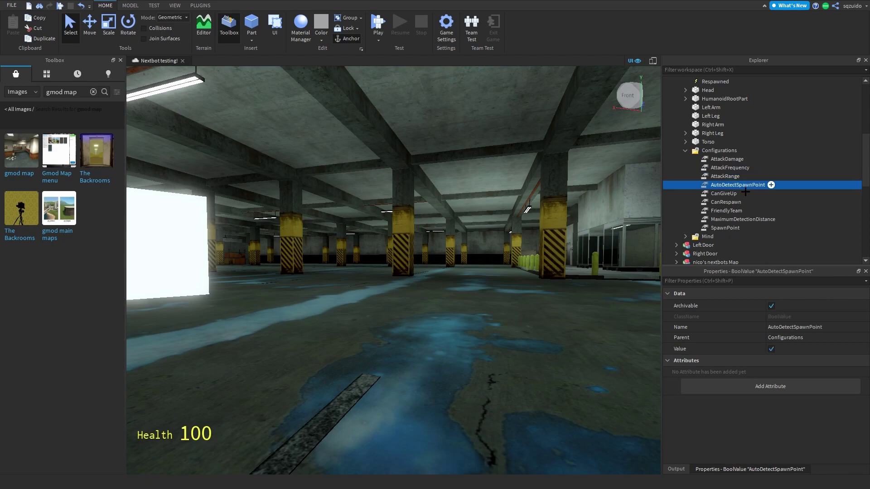
left_click(724, 195)
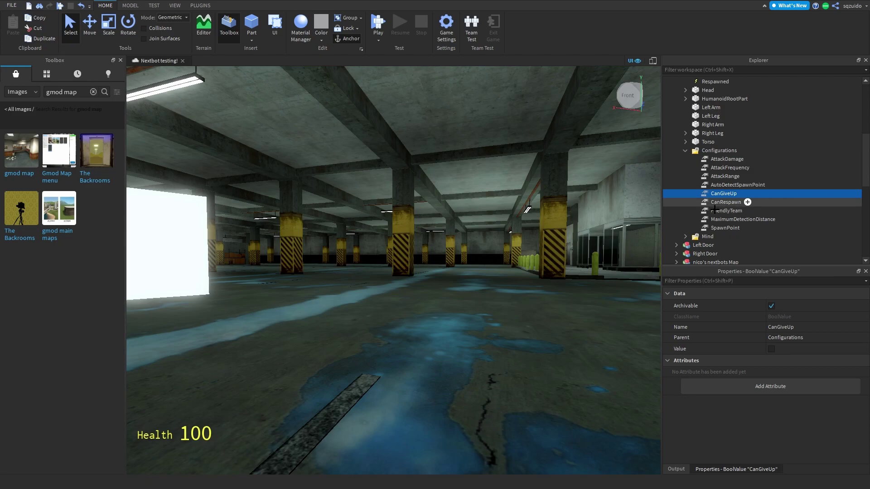
left_click(714, 205)
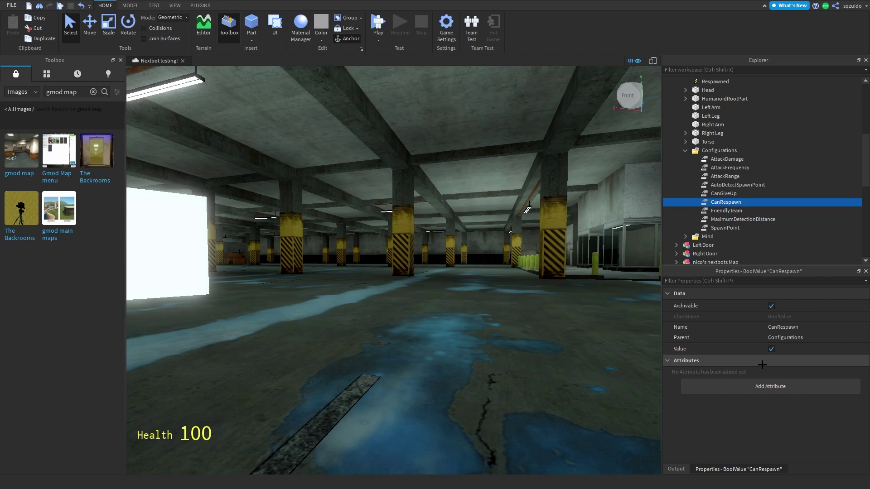
left_click(720, 211)
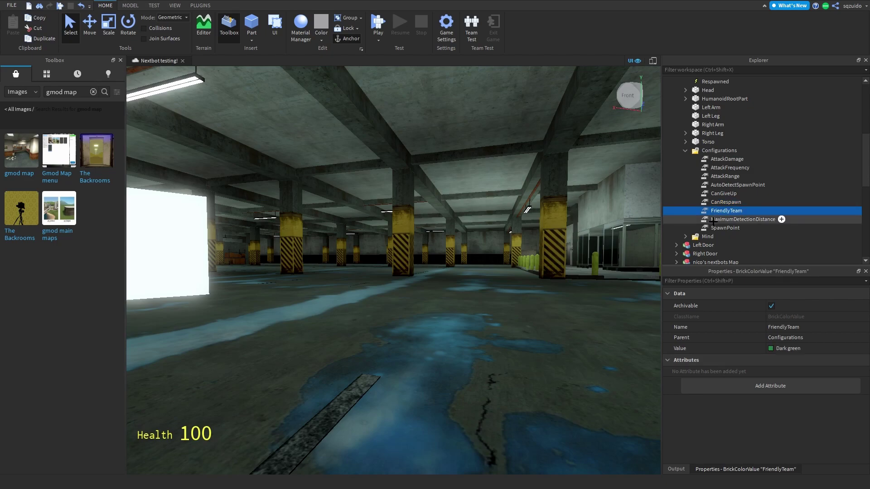
left_click(712, 220)
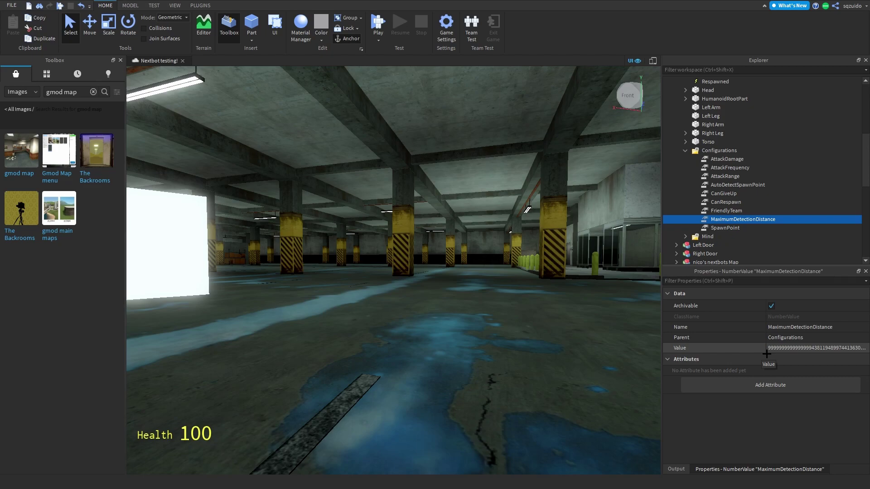
key("Down")
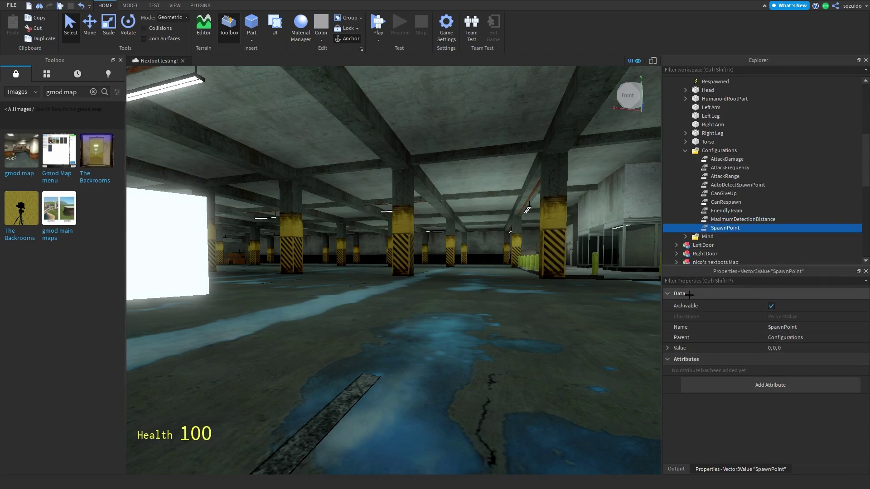
- Collapse the Configurations folder, inspect the CurrentTargetHumanoid value inside the Mind folder, and collapse Mind again
right_click_drag(392, 220, 333, 233)
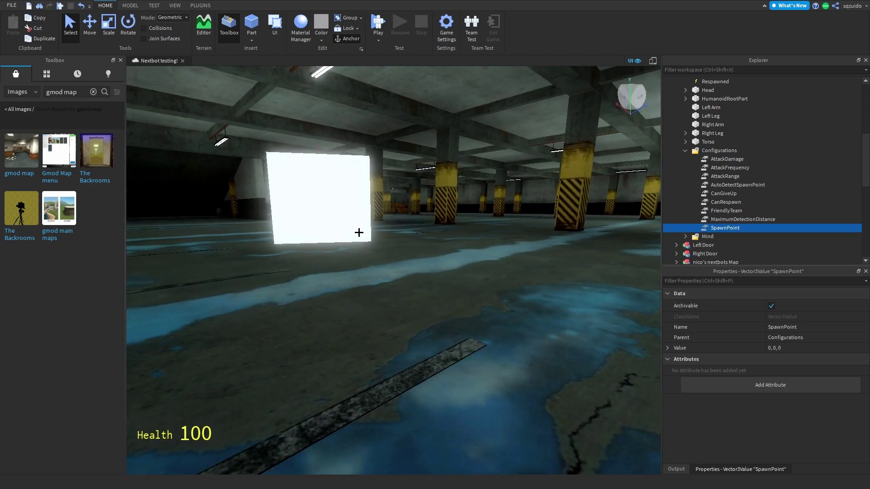
left_click(685, 151)
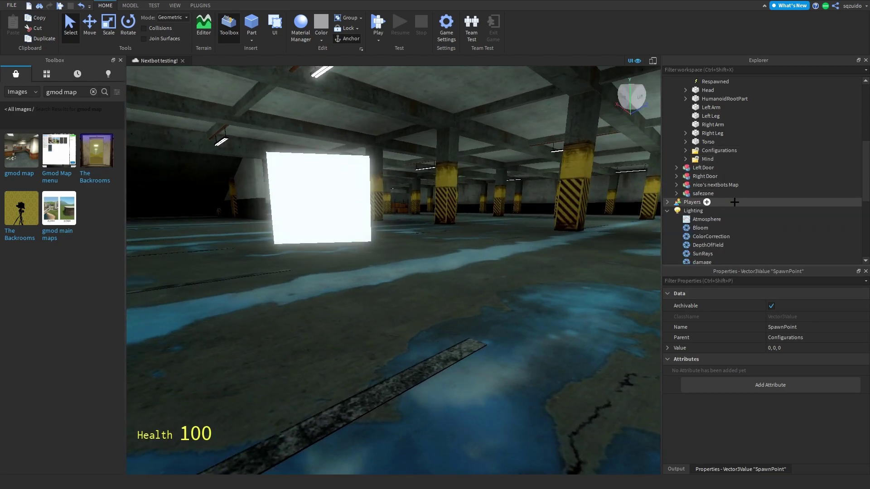
double_click(688, 160)
left_click(687, 166)
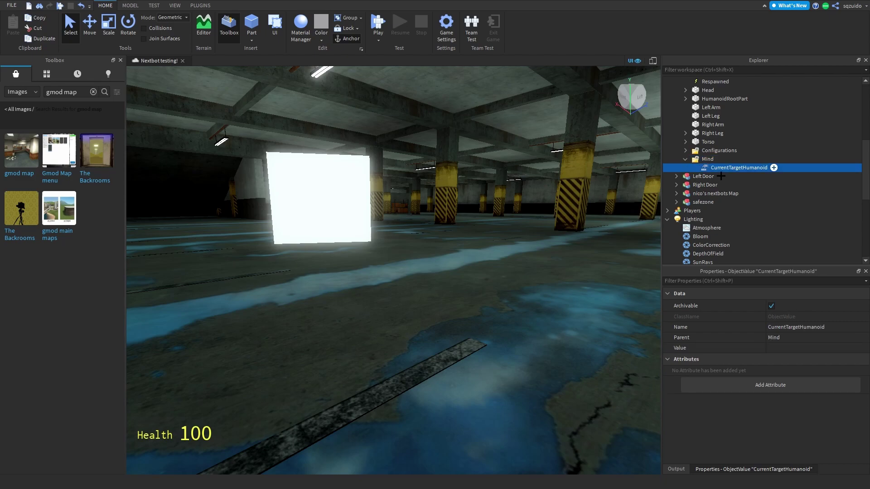
left_click(685, 160)
left_click(685, 160)
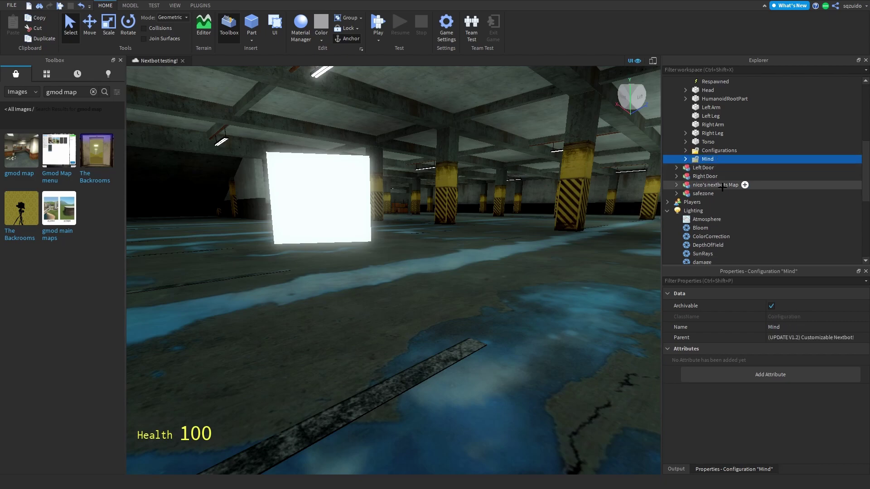
scroll(691, 163, "up", 2)
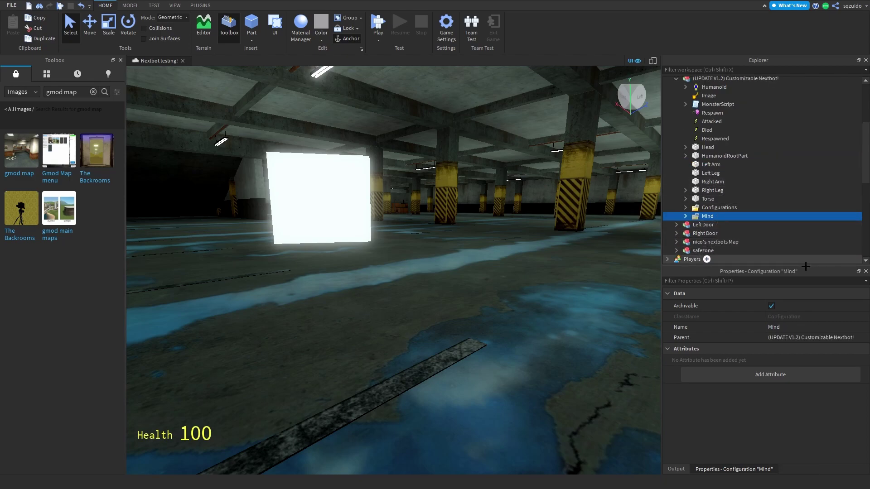